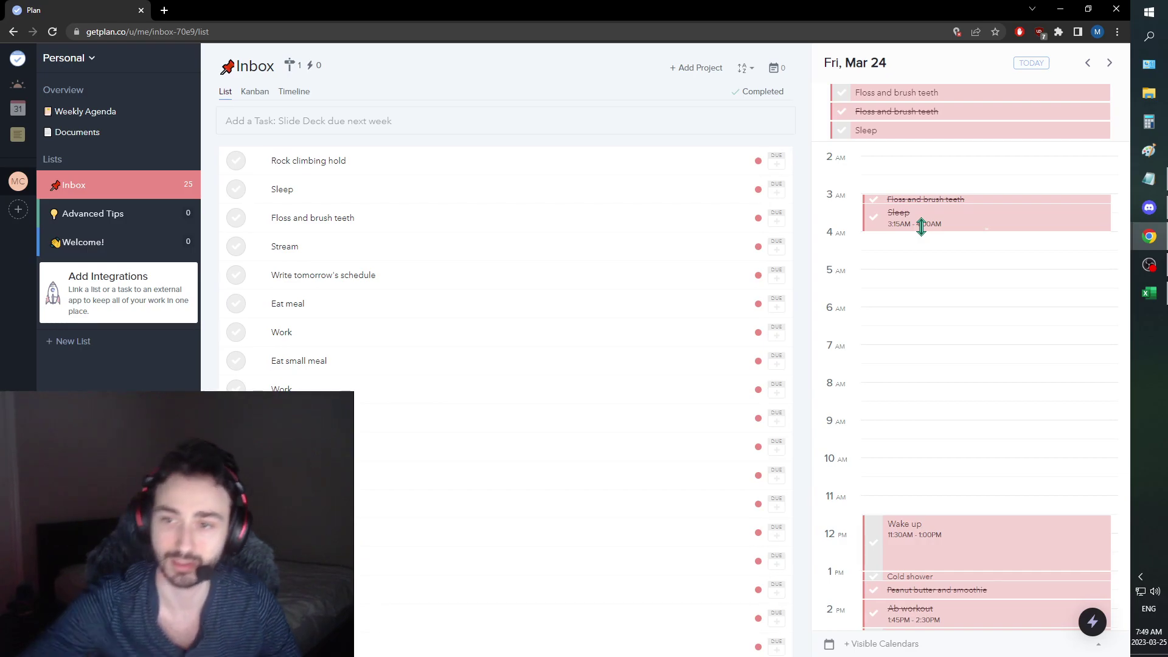
Examine the Friday, Mar 24 calendar from the early-morning tasks through the evening blocks to see which tasks are unfinished.
{"action": "scroll", "coordinate": [910, 353], "scroll_direction": "down", "scroll_amount": 3}
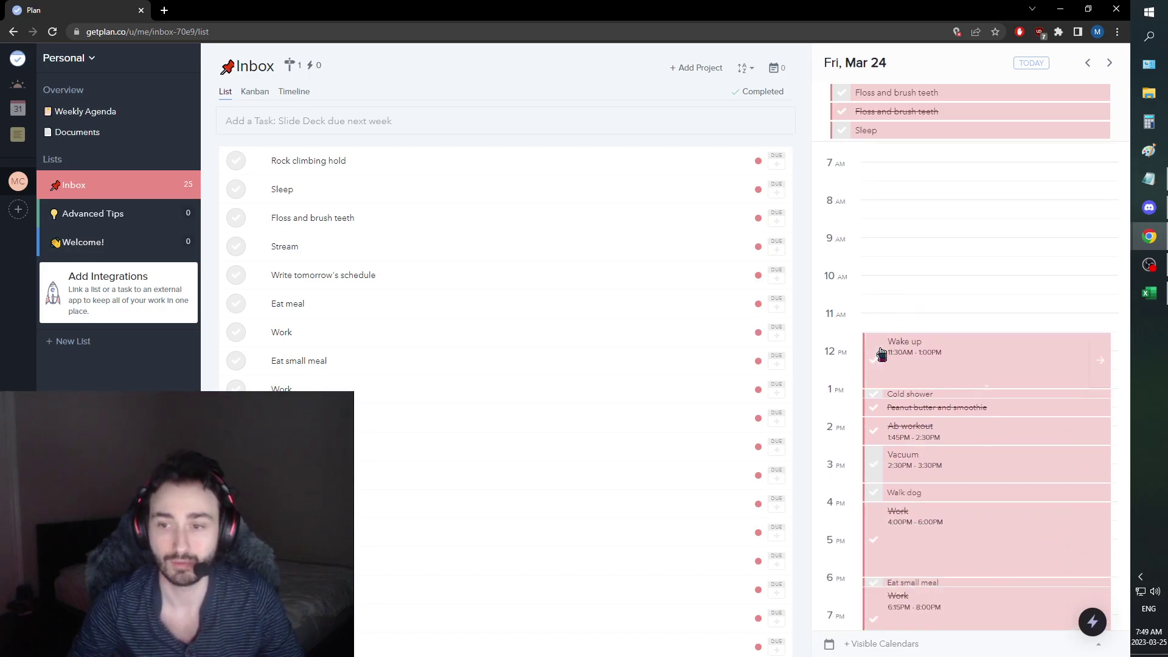
{"action": "scroll", "coordinate": [878, 347], "scroll_direction": "up", "scroll_amount": 3}
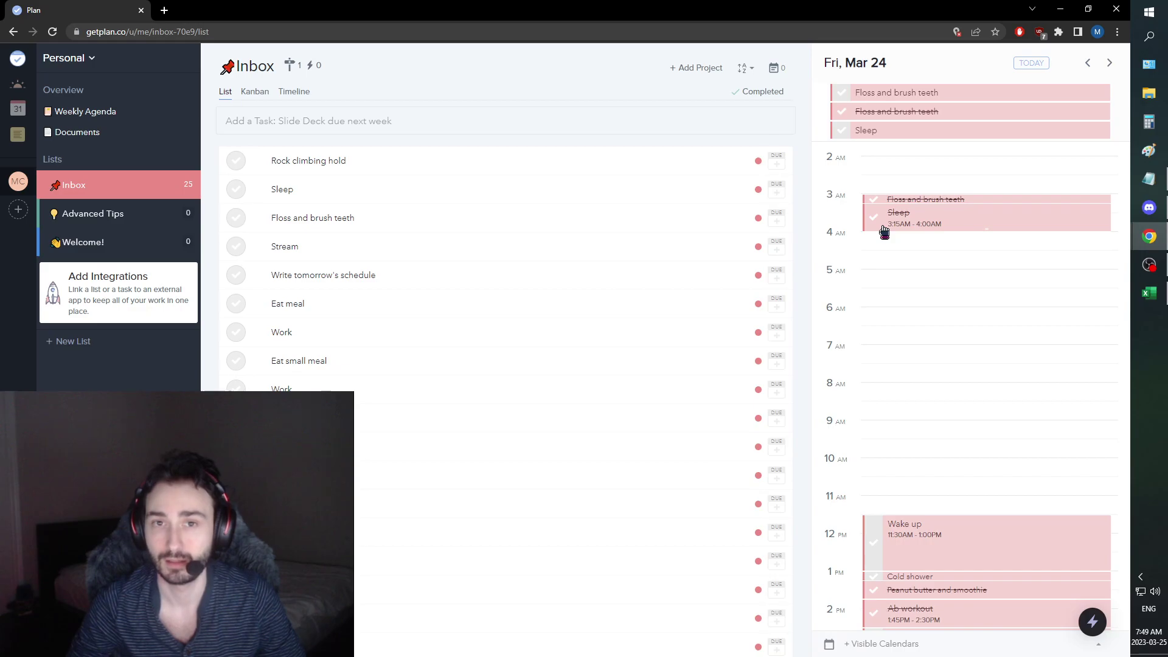
{"action": "scroll", "coordinate": [897, 304], "scroll_direction": "down", "scroll_amount": 3}
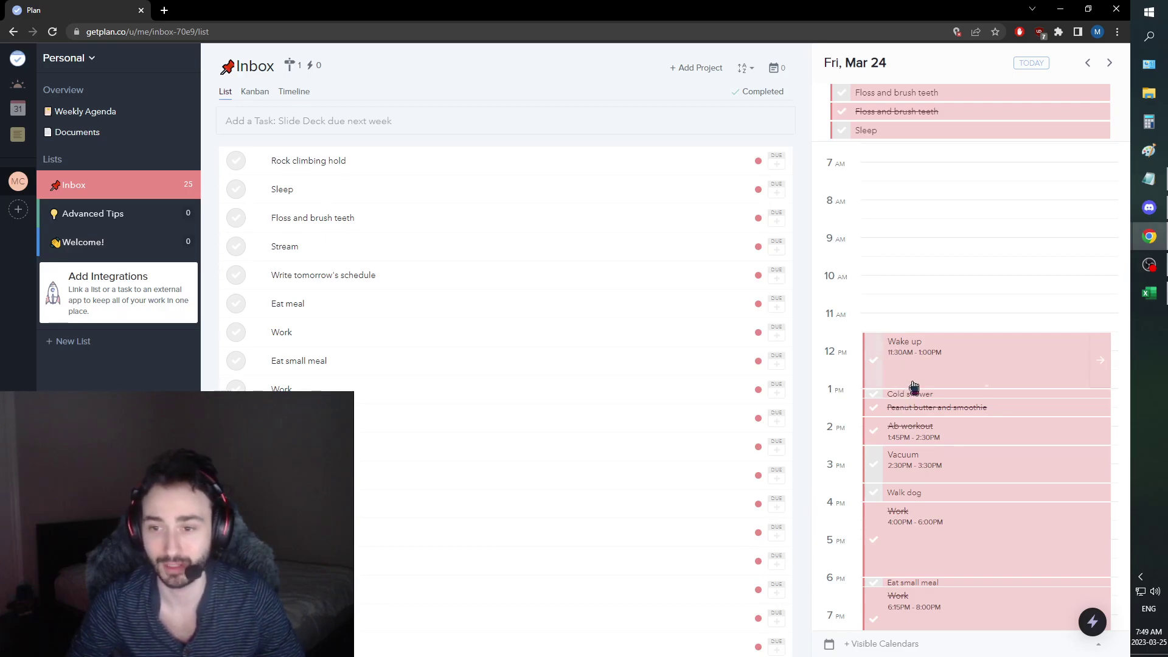
{"action": "scroll", "coordinate": [875, 360], "scroll_direction": "down", "scroll_amount": 1}
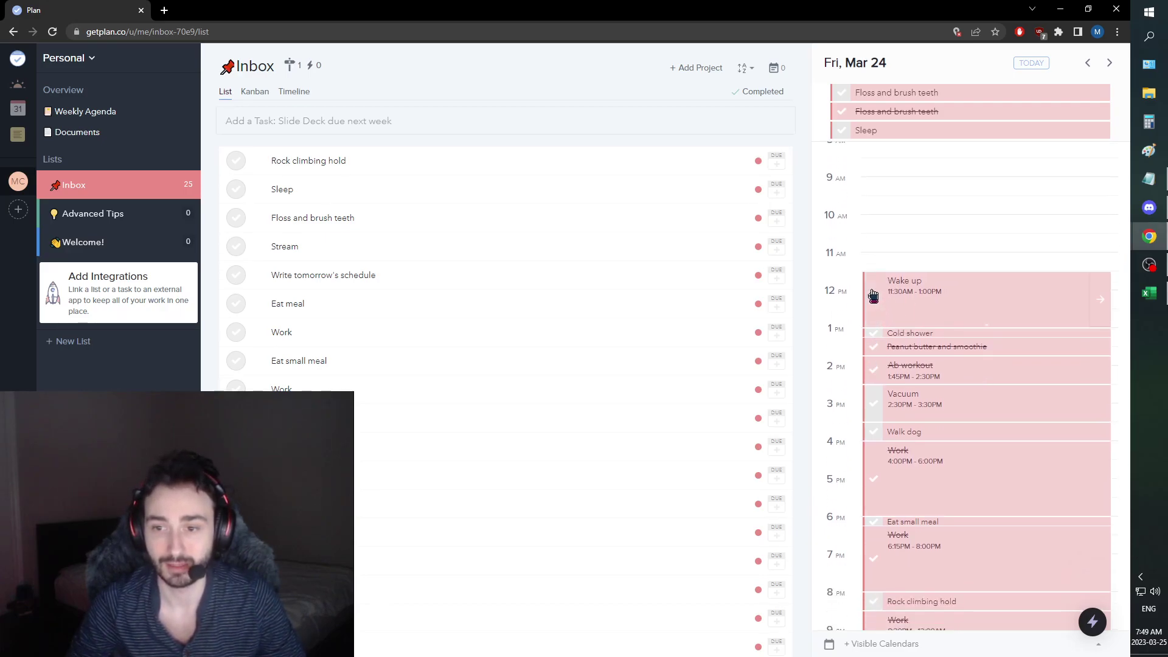
{"action": "left_click", "coordinate": [907, 244]}
{"action": "left_click", "coordinate": [907, 261]}
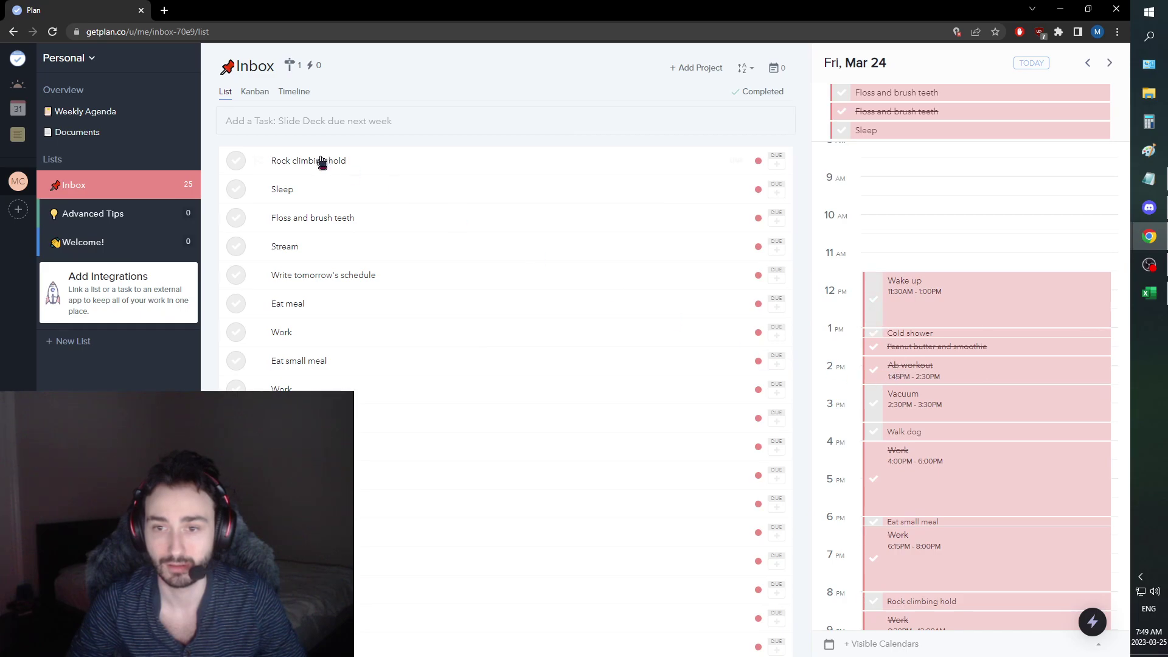
Reload the planner and mark the early-morning Floss and brush teeth and Sleep tasks on Saturday, Mar 25 as completed.
{"action": "left_click", "coordinate": [57, 35]}
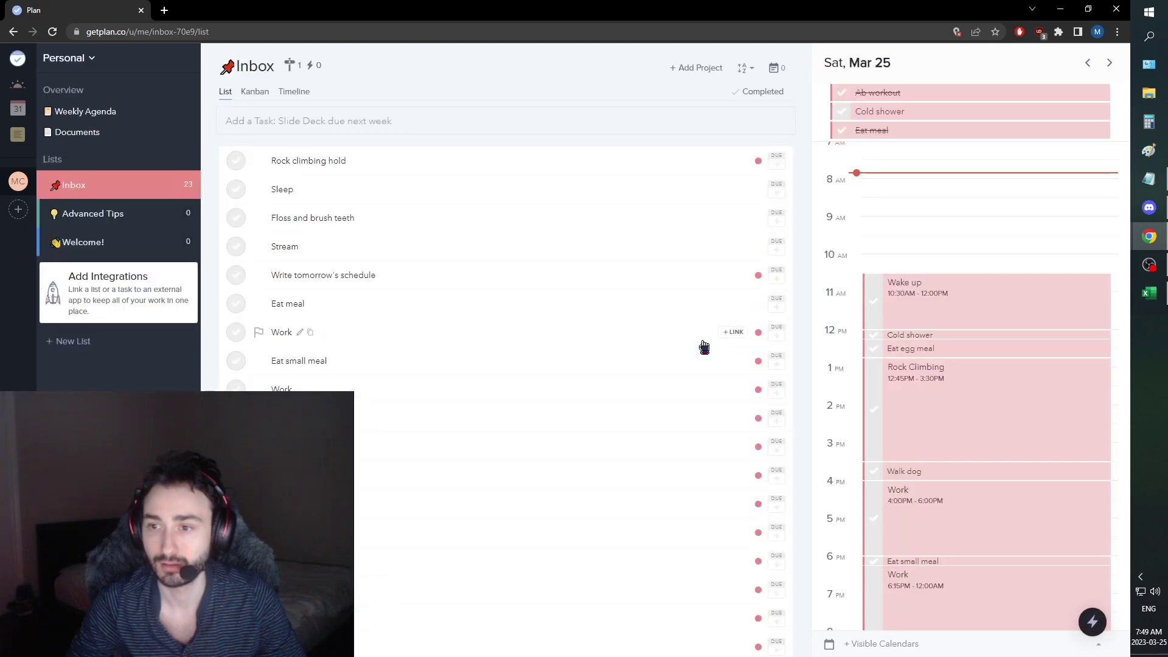
{"action": "scroll", "coordinate": [876, 308], "scroll_direction": "up", "scroll_amount": 3}
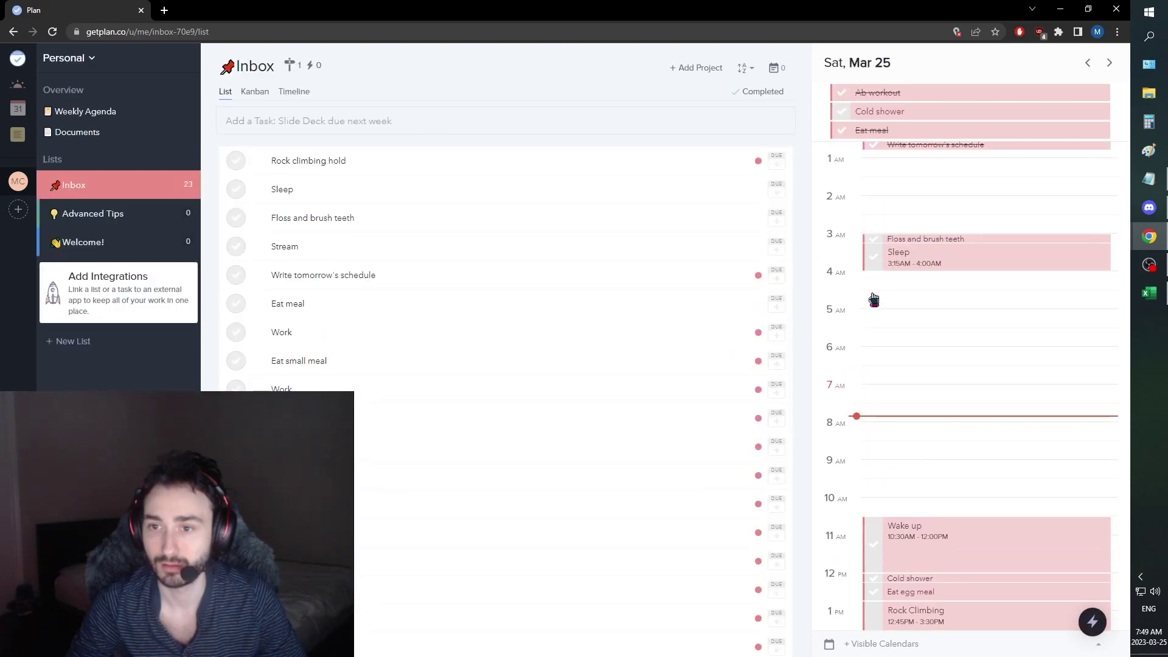
{"action": "left_click", "coordinate": [874, 239]}
{"action": "scroll", "coordinate": [947, 345], "scroll_direction": "down", "scroll_amount": 3}
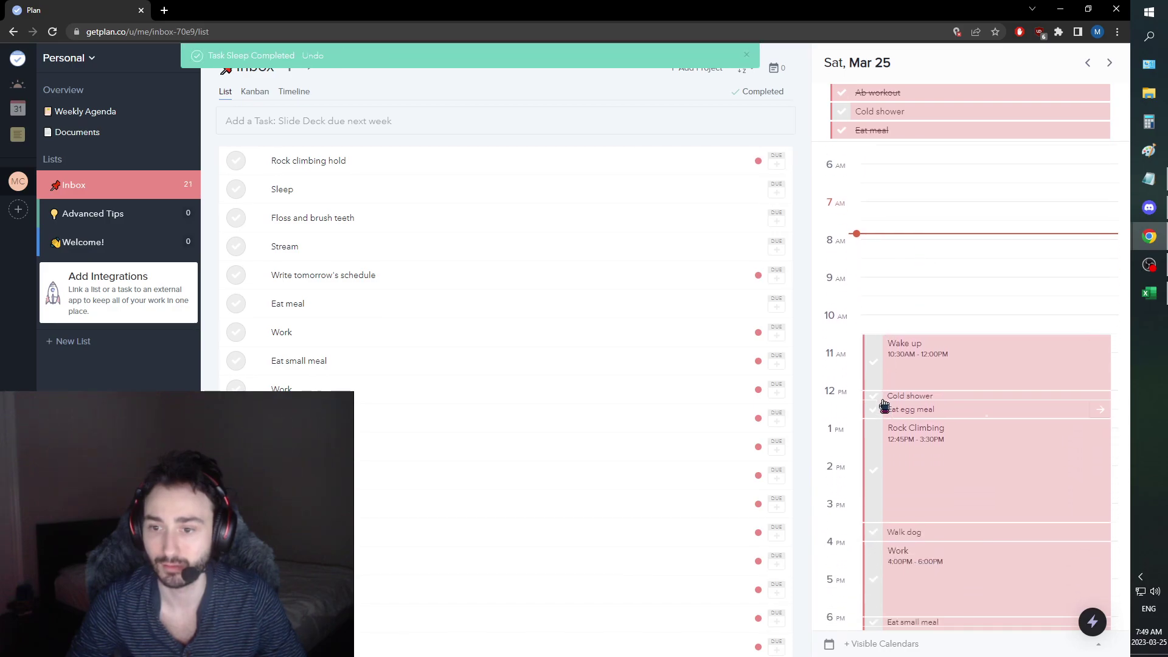
{"action": "left_click", "coordinate": [879, 371]}
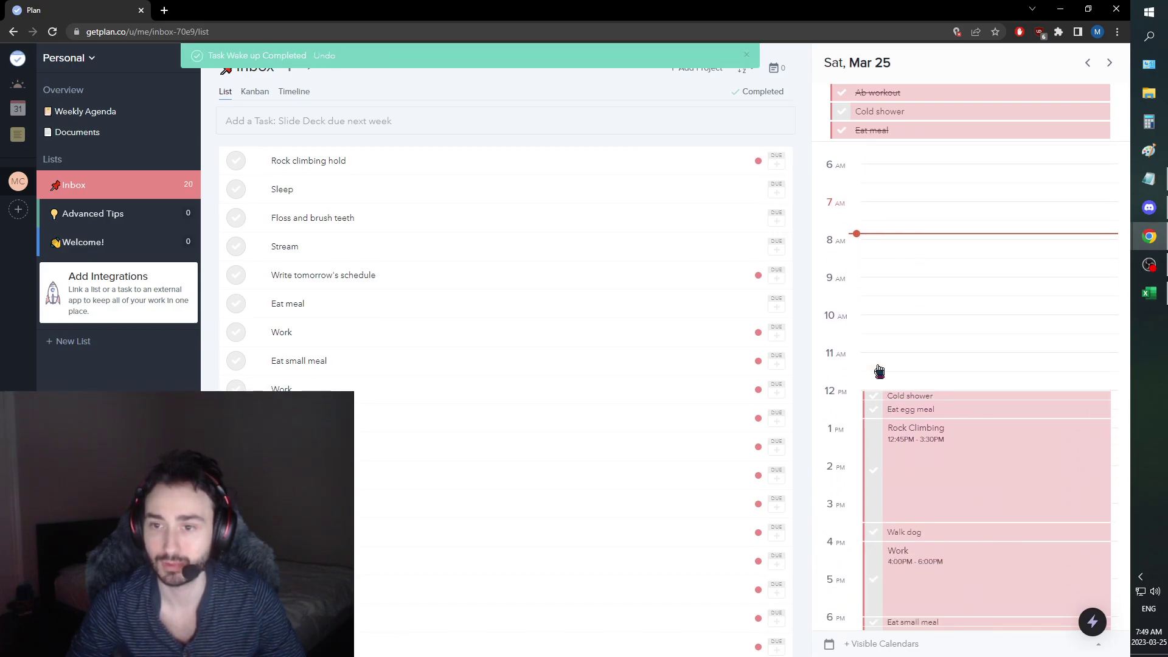
{"action": "scroll", "coordinate": [880, 371], "scroll_direction": "up", "scroll_amount": 1}
{"action": "left_click", "coordinate": [332, 56]}
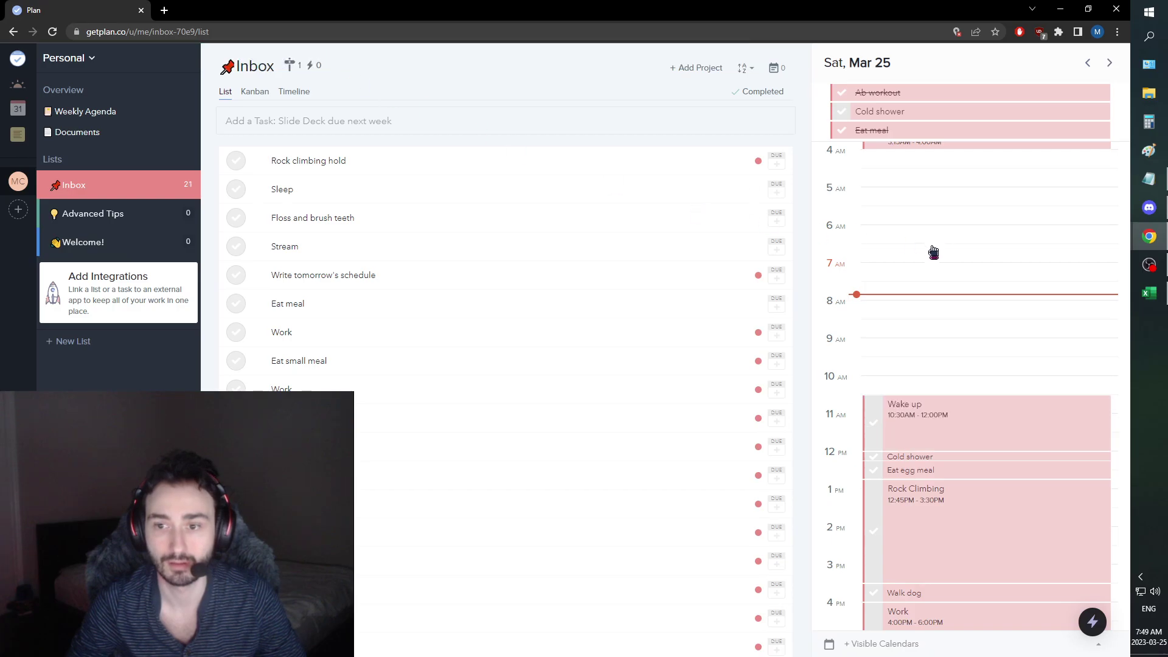
Go back to Friday, Mar 24 in the calendar and mark the Wake up and Cold shower tasks as completed.
{"action": "scroll", "coordinate": [934, 250], "scroll_direction": "up", "scroll_amount": 3}
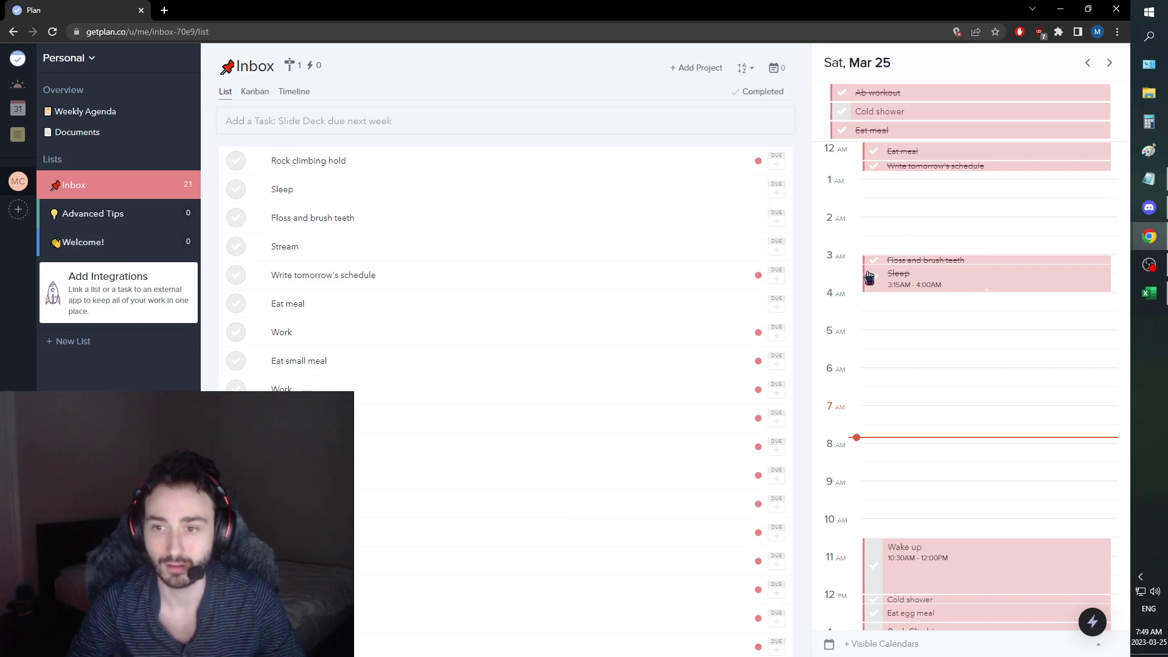
{"action": "left_click", "coordinate": [1088, 63]}
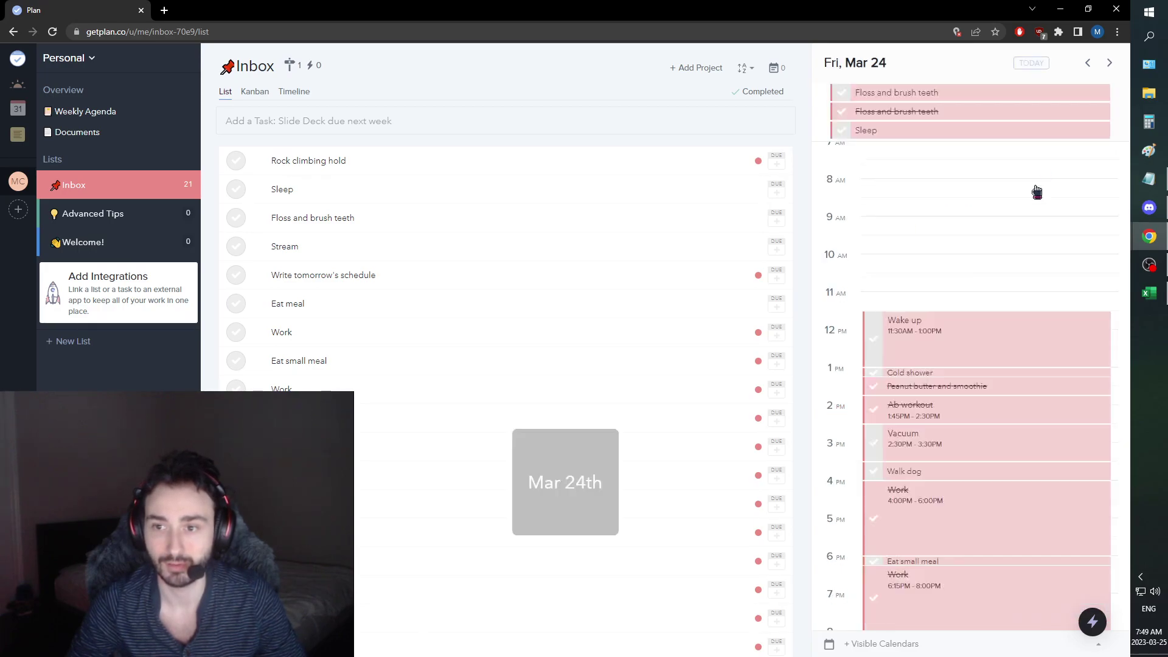
{"action": "scroll", "coordinate": [876, 293], "scroll_direction": "down", "scroll_amount": 5}
{"action": "left_click", "coordinate": [876, 296]}
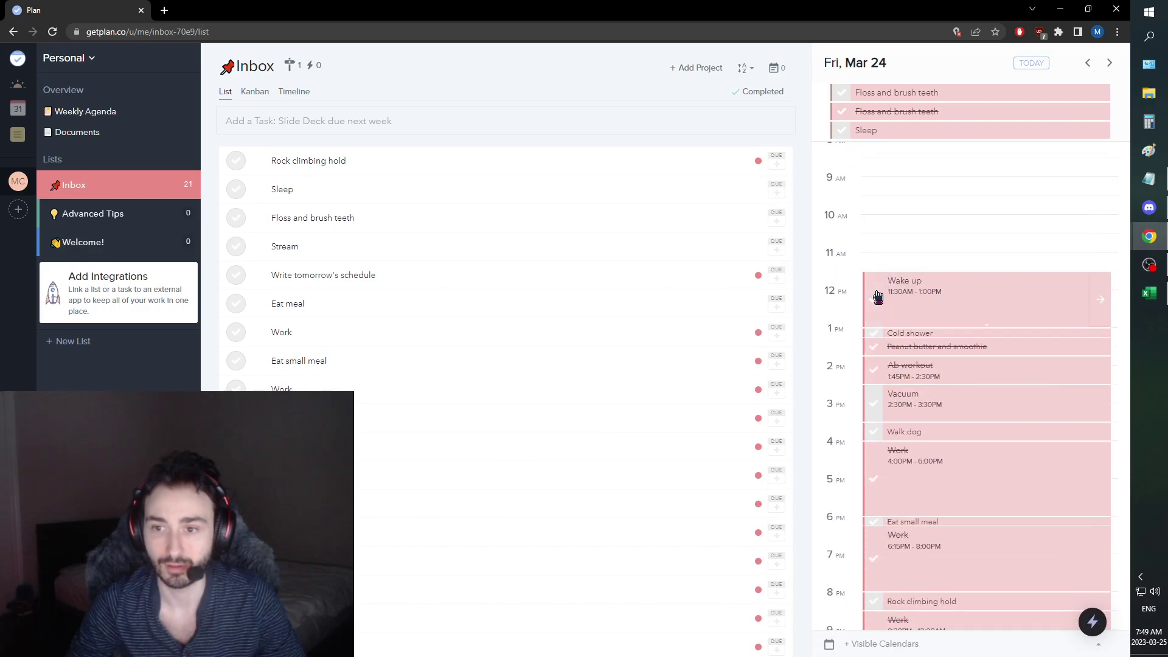
{"action": "scroll", "coordinate": [925, 335], "scroll_direction": "down", "scroll_amount": 2}
{"action": "left_click", "coordinate": [873, 272]}
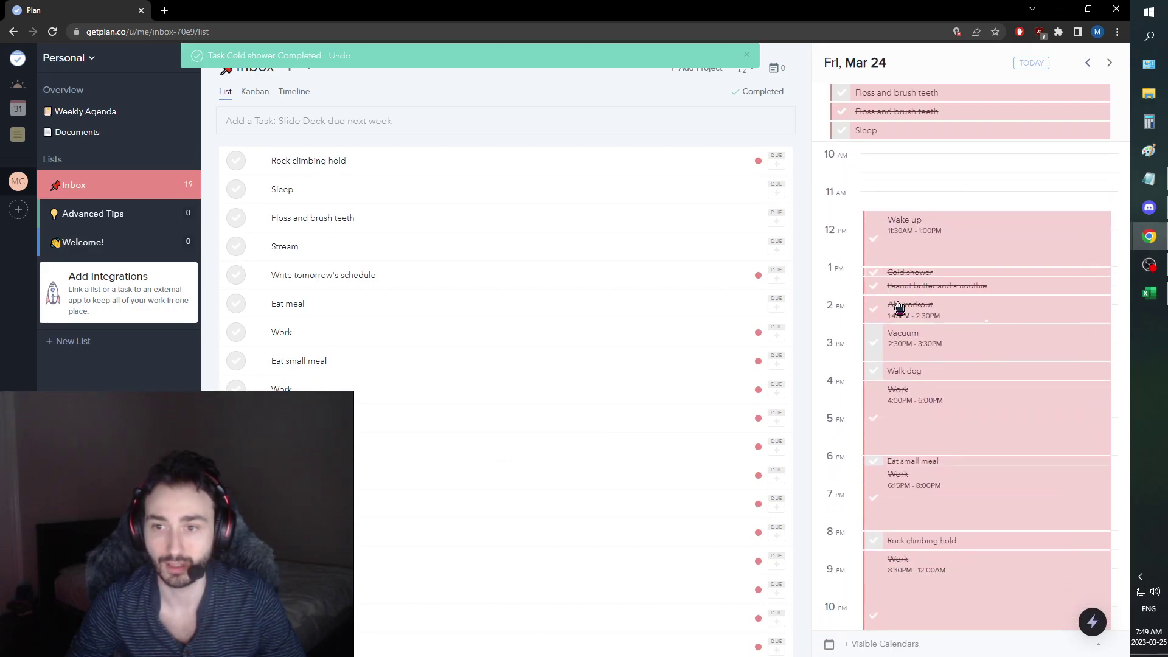
Mark the Vacuum, Walk dog, Eat small meal and Rock climbing hold tasks on Mar 24 as completed.
{"action": "left_click", "coordinate": [870, 344]}
{"action": "left_click", "coordinate": [871, 371]}
{"action": "scroll", "coordinate": [949, 376], "scroll_direction": "down", "scroll_amount": 1}
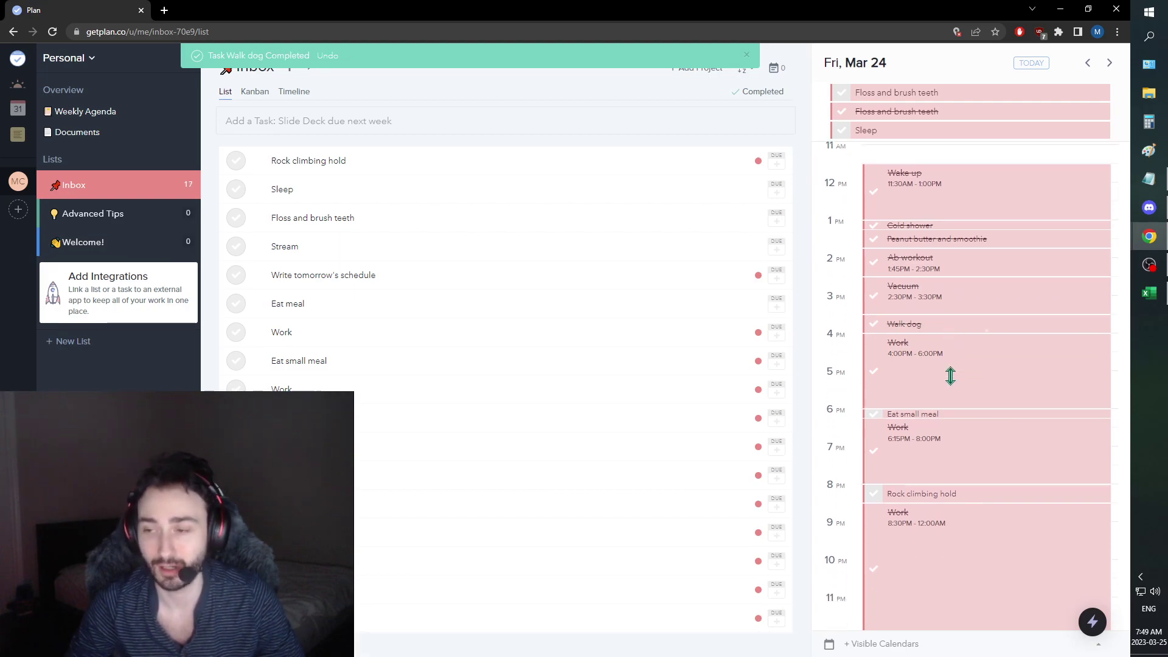
{"action": "left_click", "coordinate": [873, 405]}
{"action": "scroll", "coordinate": [875, 414], "scroll_direction": "up", "scroll_amount": 1}
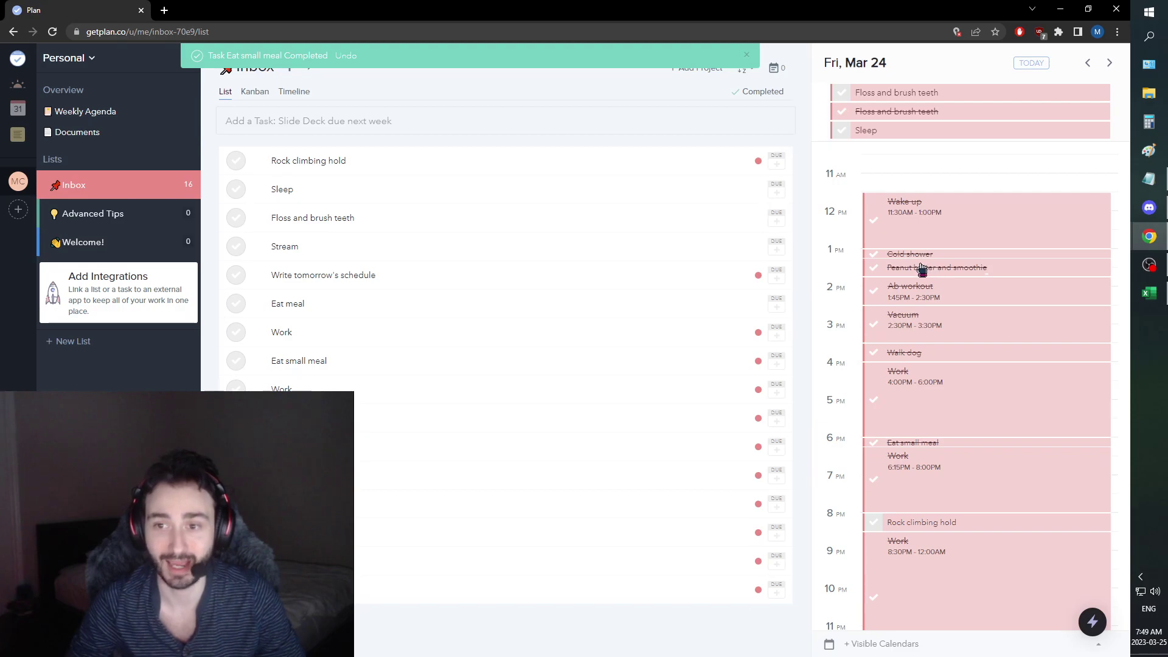
{"action": "left_click", "coordinate": [874, 522]}
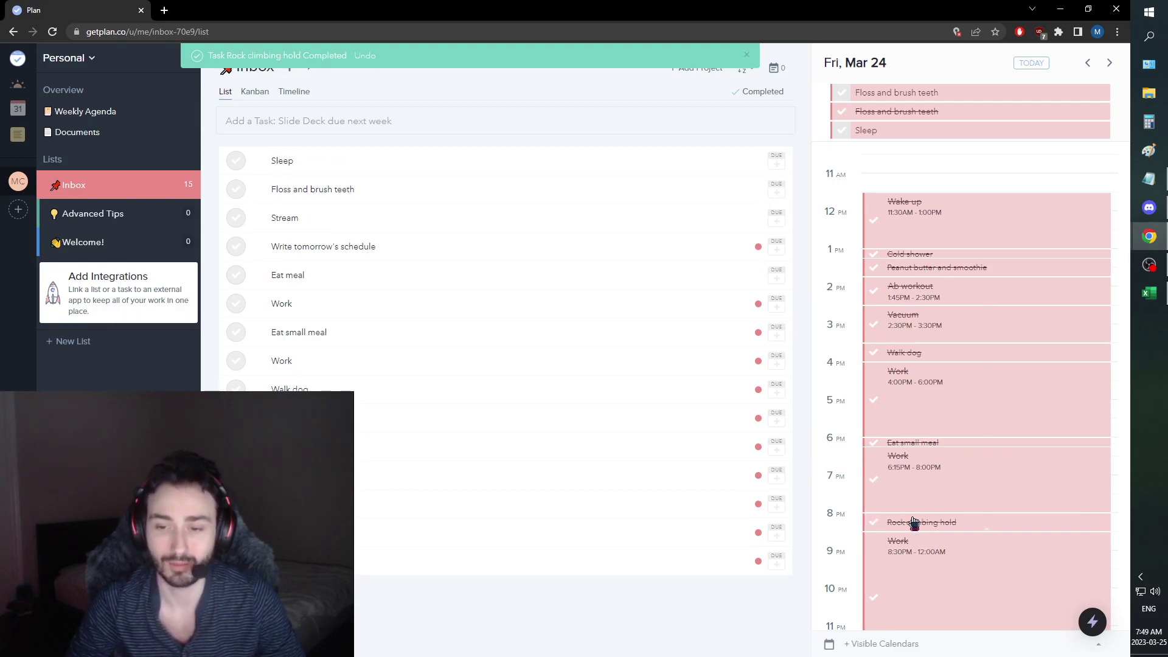
Review the scheduled tasks for Saturday, Mar 25 and for the following day, Sunday, Mar 26.
{"action": "left_click", "coordinate": [1109, 63]}
{"action": "scroll", "coordinate": [892, 240], "scroll_direction": "up", "scroll_amount": 3}
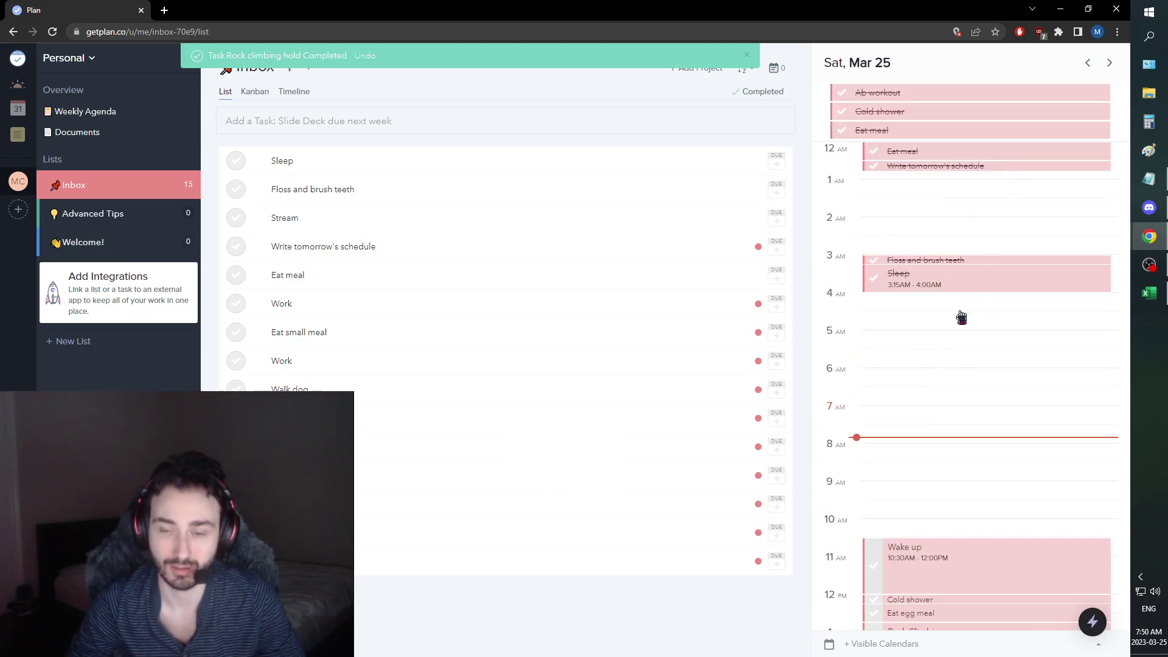
{"action": "left_click", "coordinate": [1060, 8]}
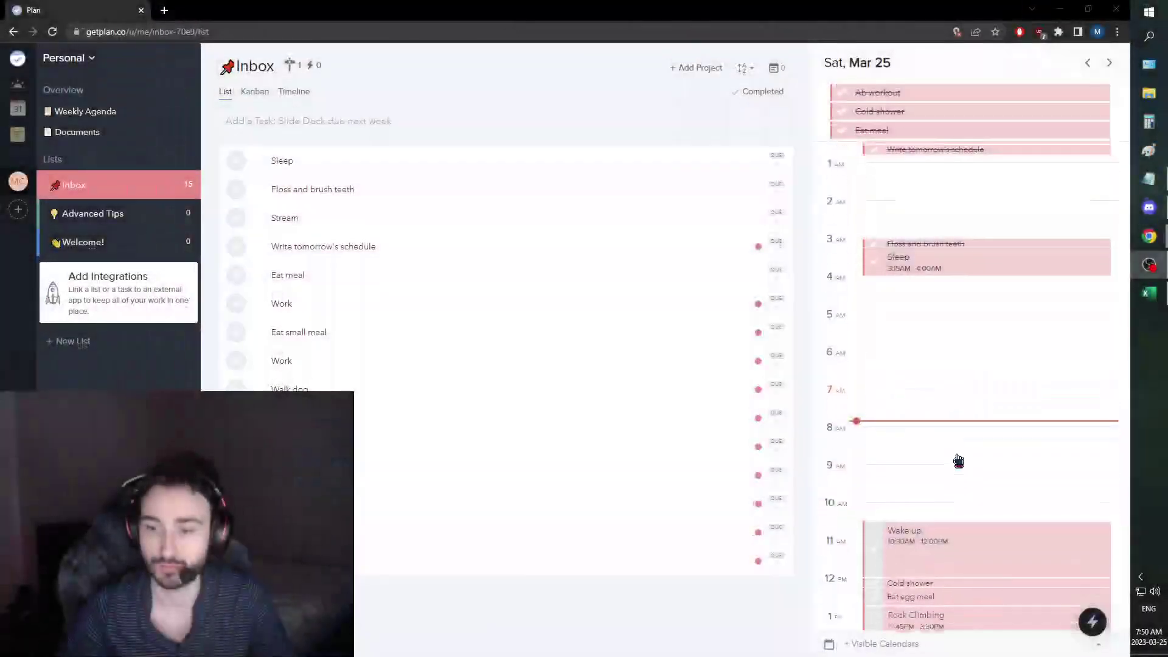
{"action": "scroll", "coordinate": [957, 462], "scroll_direction": "down", "scroll_amount": 4}
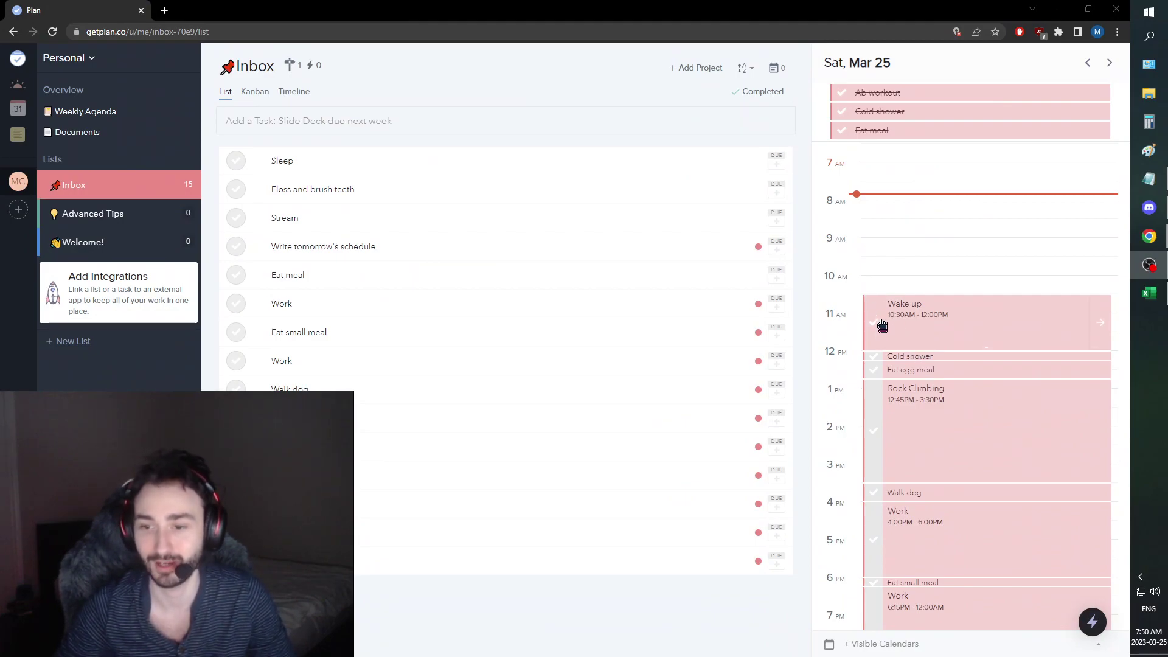
{"action": "scroll", "coordinate": [882, 326], "scroll_direction": "down", "scroll_amount": 1}
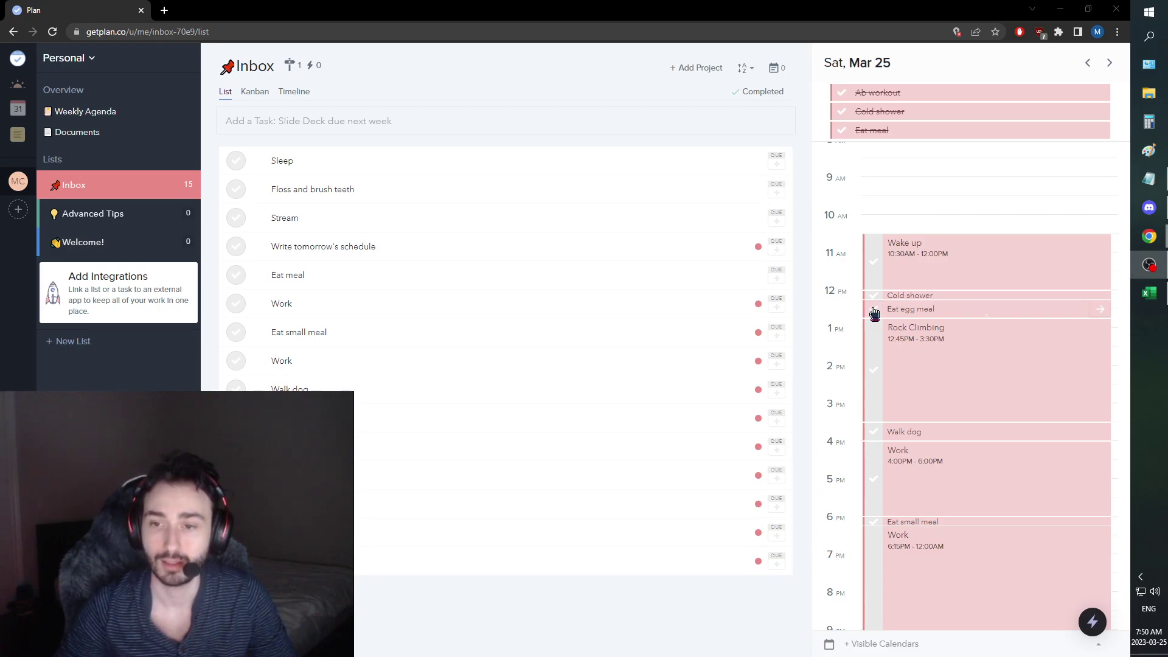
{"action": "scroll", "coordinate": [875, 313], "scroll_direction": "down", "scroll_amount": 3}
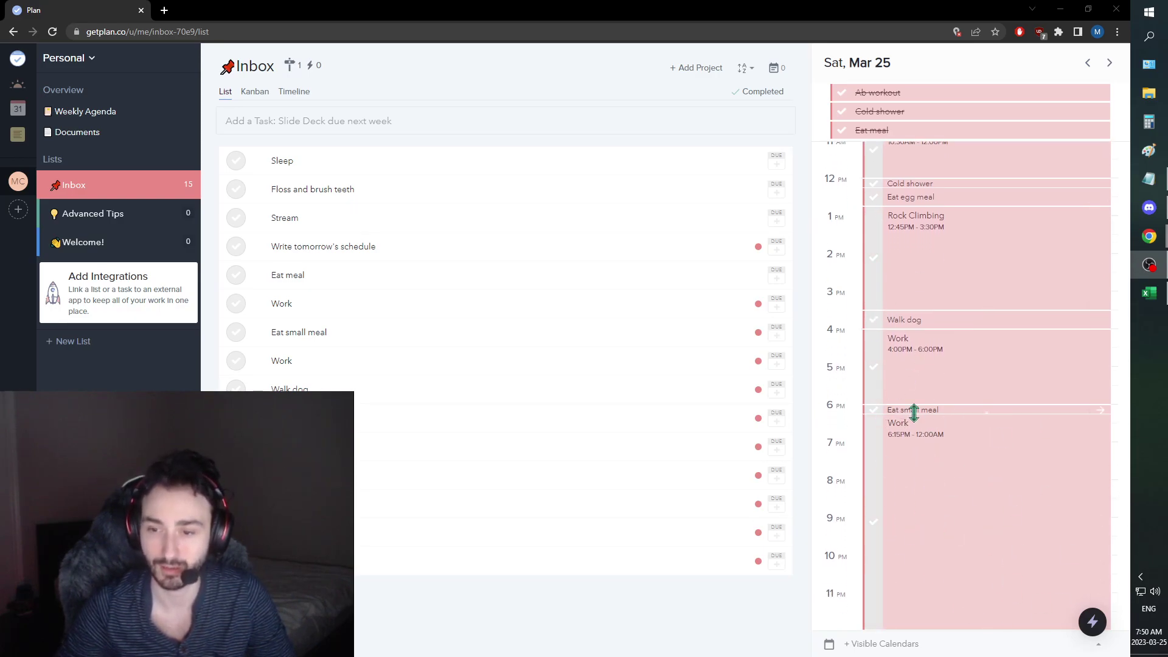
{"action": "left_click", "coordinate": [1109, 64]}
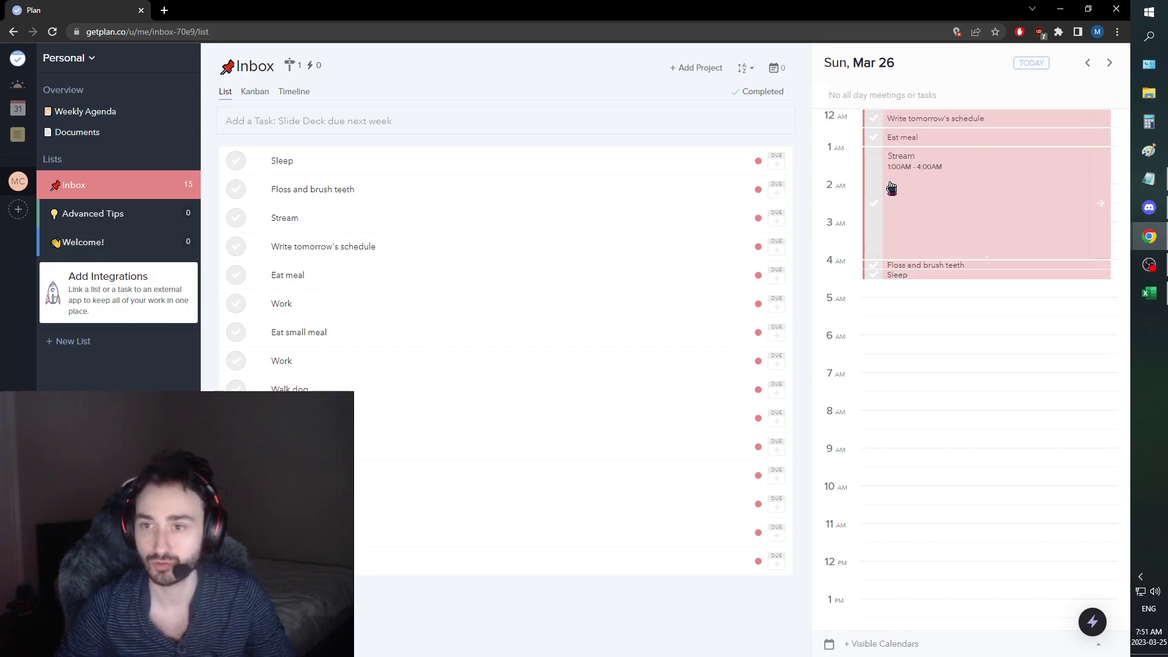
{"action": "scroll", "coordinate": [897, 304], "scroll_direction": "down", "scroll_amount": 5}
{"action": "scroll", "coordinate": [910, 391], "scroll_direction": "up", "scroll_amount": 5}
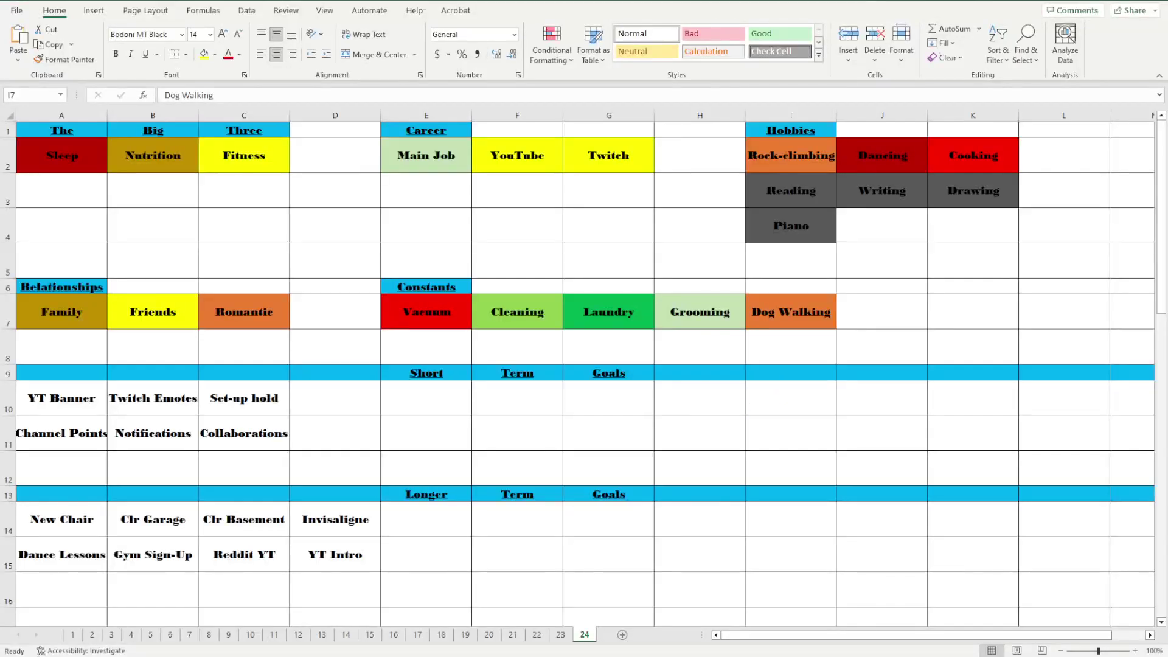
Switch to the Excel life-tracking workbook and fill the Sleep cell on sheet 24 with dark gray.
{"action": "left_click", "coordinate": [61, 150]}
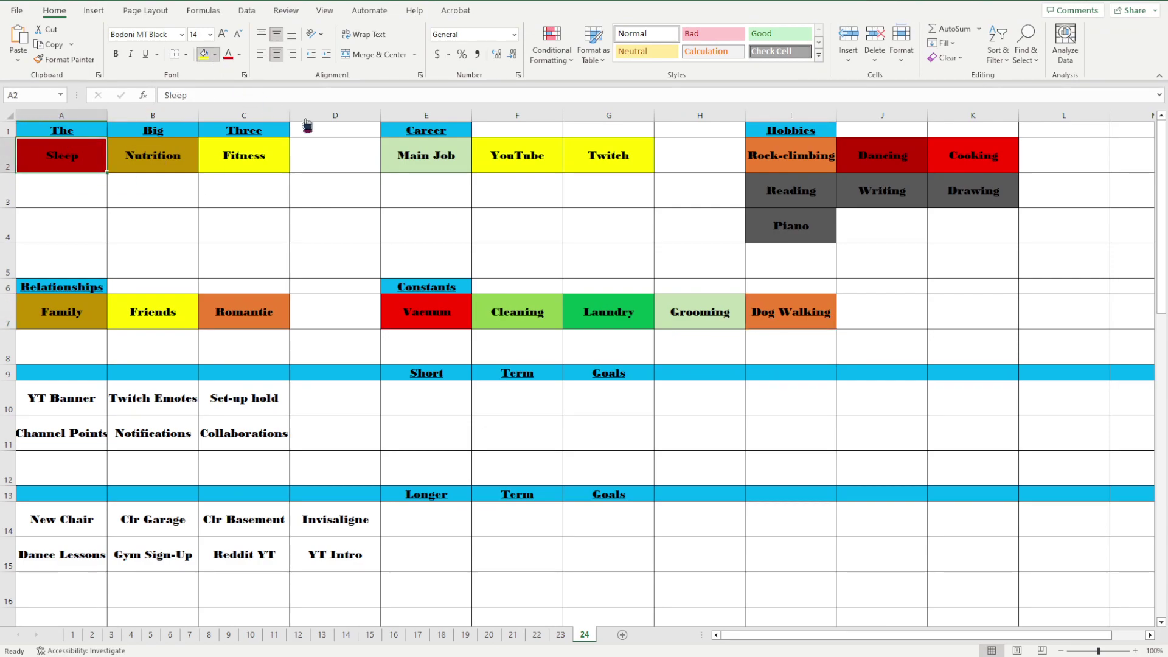
{"action": "key", "text": "F4"}
Go through the colour ratings of the Nutrition, Fitness, Career, Hobbies and Constants cells on sheet 24.
{"action": "left_click", "coordinate": [183, 183]}
{"action": "left_click", "coordinate": [233, 165]}
{"action": "left_click", "coordinate": [450, 184]}
{"action": "left_click", "coordinate": [619, 181]}
{"action": "left_click", "coordinate": [791, 160]}
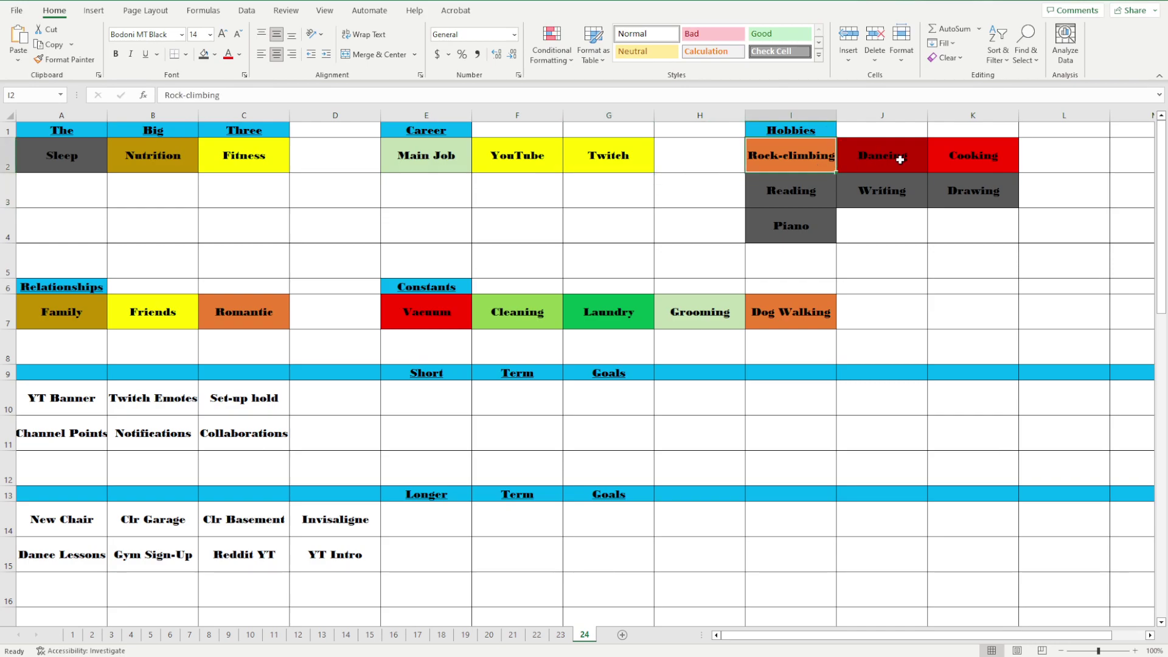
{"action": "left_click", "coordinate": [885, 157]}
{"action": "left_click", "coordinate": [968, 156]}
{"action": "left_click", "coordinate": [183, 238]}
{"action": "left_click", "coordinate": [449, 313]}
{"action": "left_click", "coordinate": [516, 308]}
{"action": "left_click", "coordinate": [700, 318]}
{"action": "left_click", "coordinate": [771, 313]}
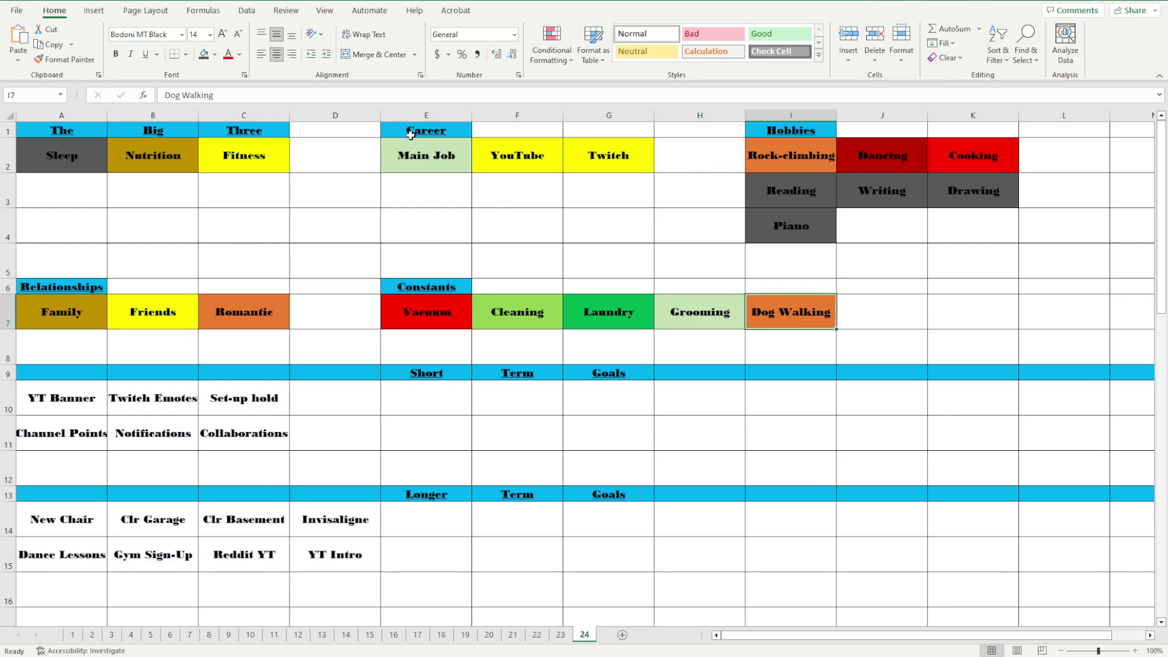
Change the fill colour of the Grooming cell in the Constants section to yellow.
{"action": "left_click", "coordinate": [716, 309]}
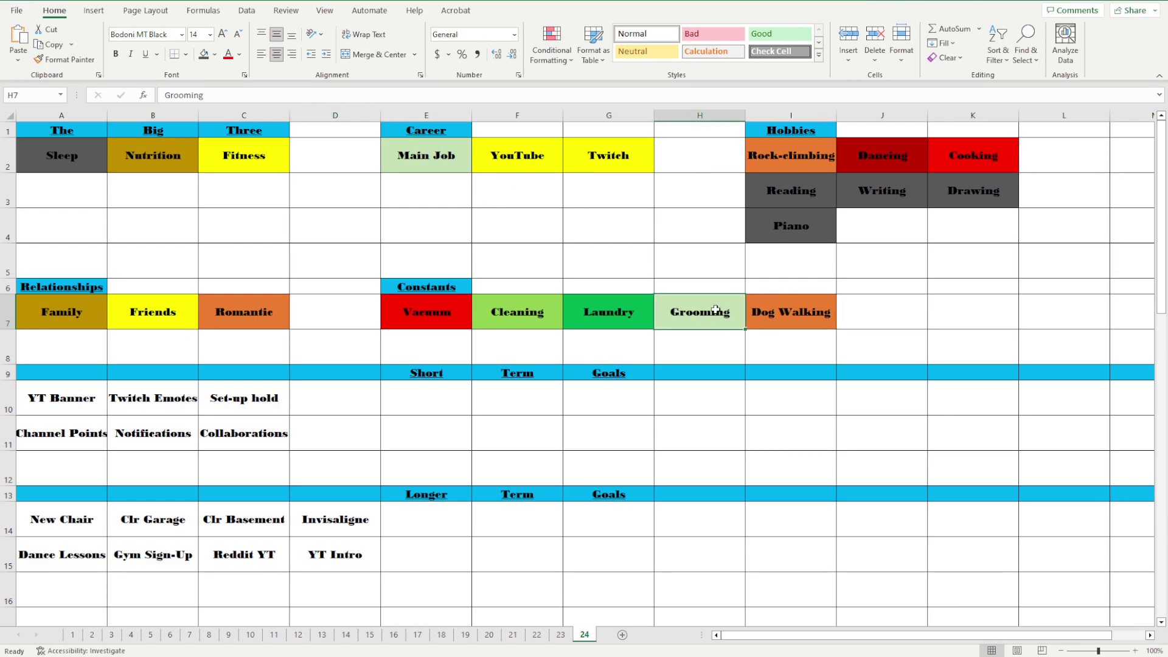
{"action": "left_click", "coordinate": [607, 313]}
{"action": "key", "text": "Left"}
{"action": "key", "text": "Right"}
{"action": "key", "text": "Left"}
{"action": "key", "text": "Right"}
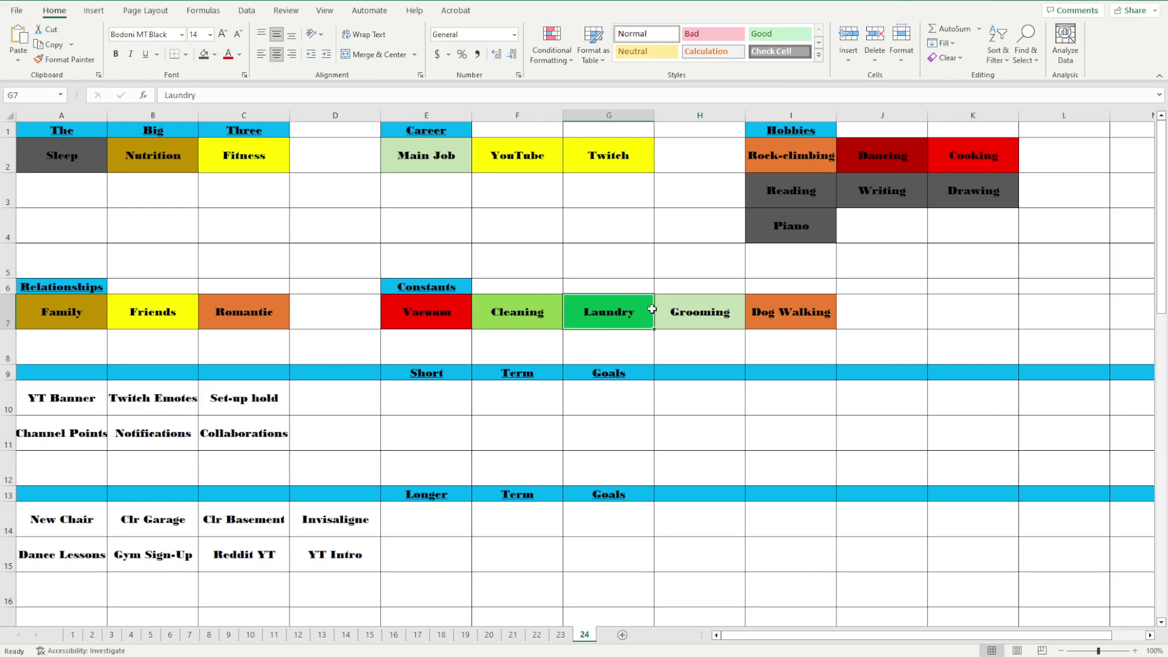
{"action": "left_click", "coordinate": [675, 308]}
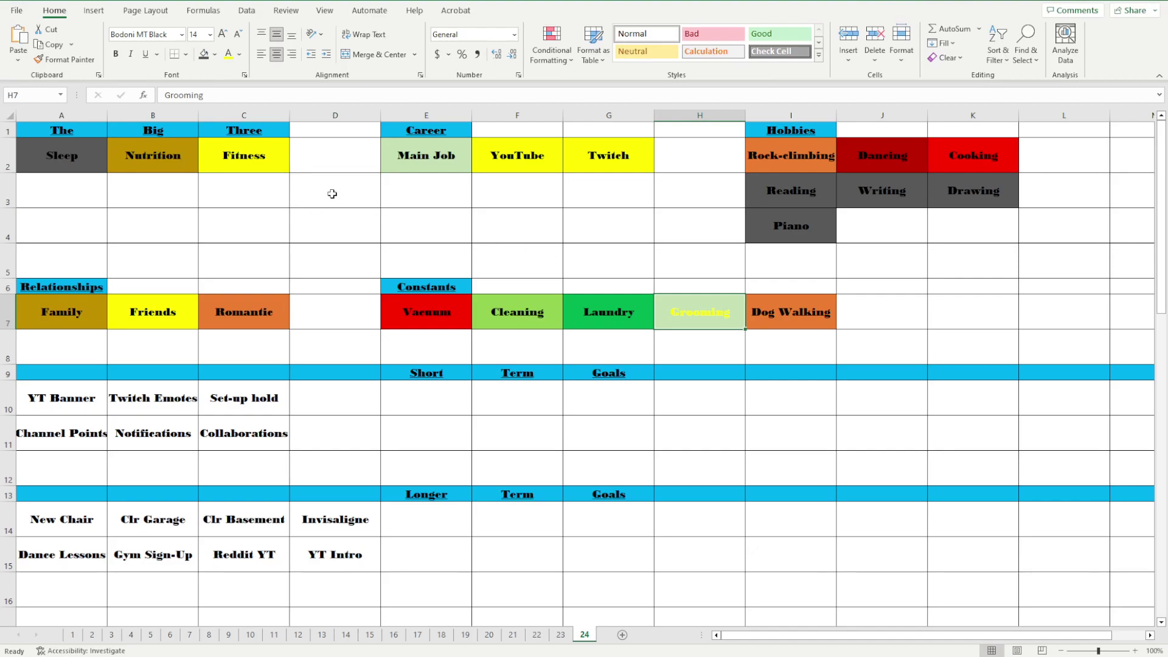
{"action": "left_click", "coordinate": [204, 54]}
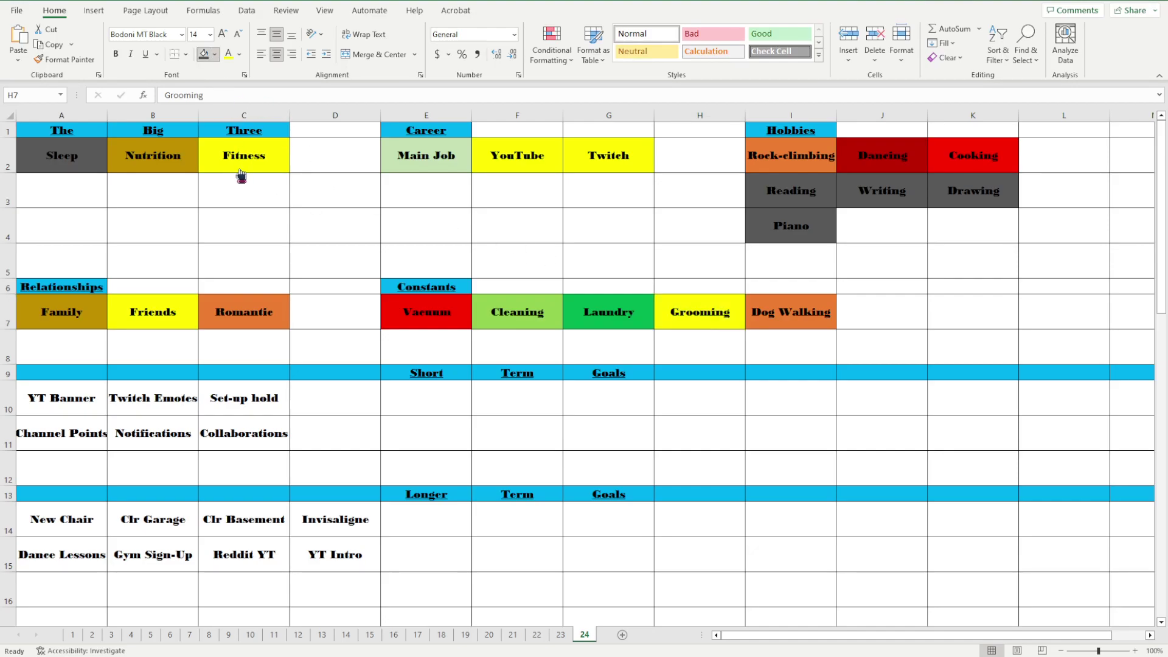
Check the colour ratings of the Cleaning and Vacuum cells and of the Romantic, Friends and Family cells under Relationships.
{"action": "left_click", "coordinate": [521, 322]}
{"action": "left_click", "coordinate": [442, 320]}
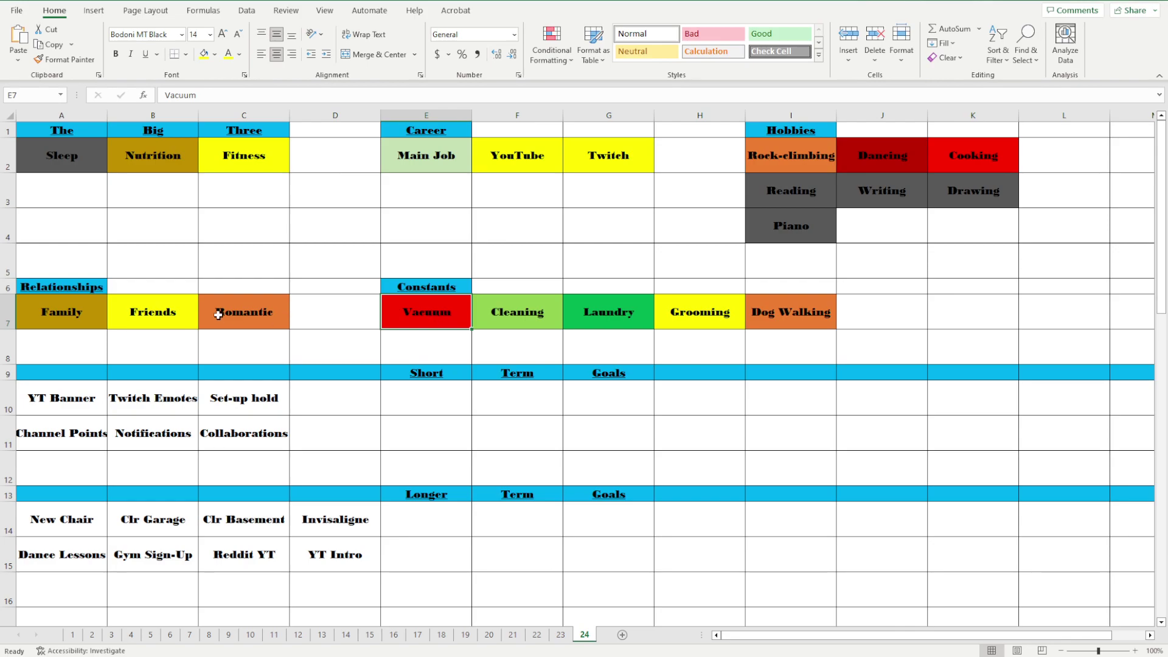
{"action": "left_click", "coordinate": [212, 311]}
{"action": "left_click", "coordinate": [149, 311]}
{"action": "left_click", "coordinate": [65, 320]}
{"action": "left_click", "coordinate": [167, 324]}
Duplicate sheet 24 at the end of the workbook and rename the copy 25.
{"action": "mouse_move", "coordinate": [592, 641]}
{"action": "left_mouse_down"}
{"action": "mouse_move", "coordinate": [647, 519]}
{"action": "mouse_move", "coordinate": [612, 600]}
{"action": "mouse_move", "coordinate": [594, 553]}
{"action": "mouse_move", "coordinate": [586, 582]}
{"action": "mouse_move", "coordinate": [657, 608]}
{"action": "mouse_move", "coordinate": [603, 642]}
{"action": "left_mouse_up"}
{"action": "double_click", "coordinate": [609, 636]}
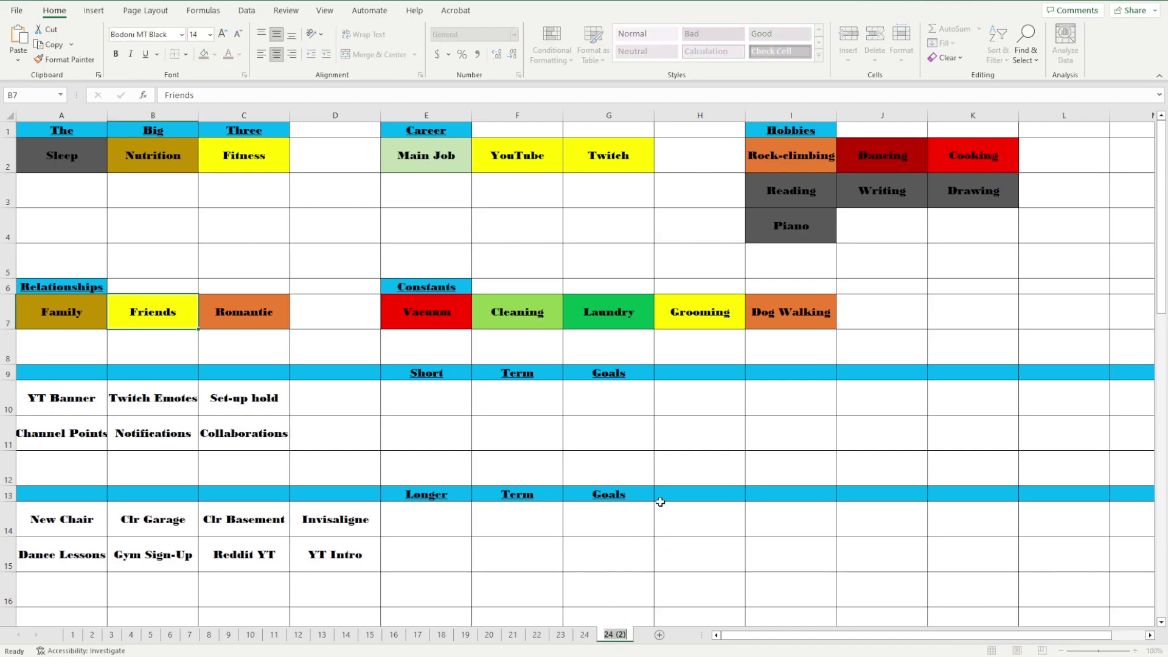
{"action": "type", "text": "25"}
{"action": "key", "text": "Return"}
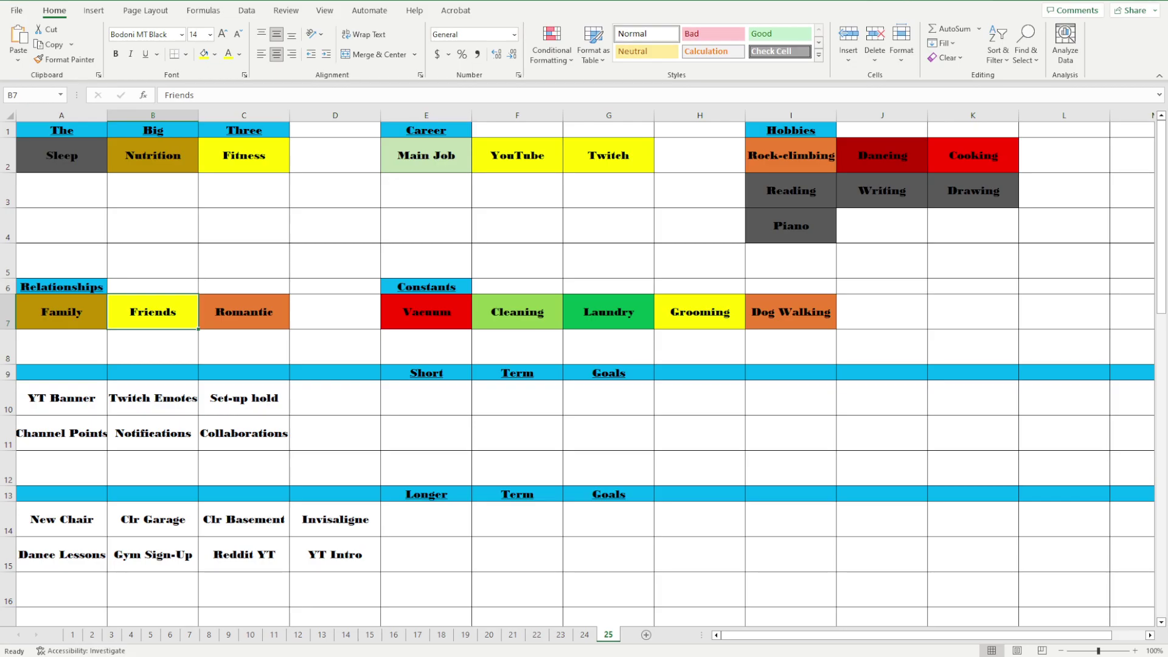